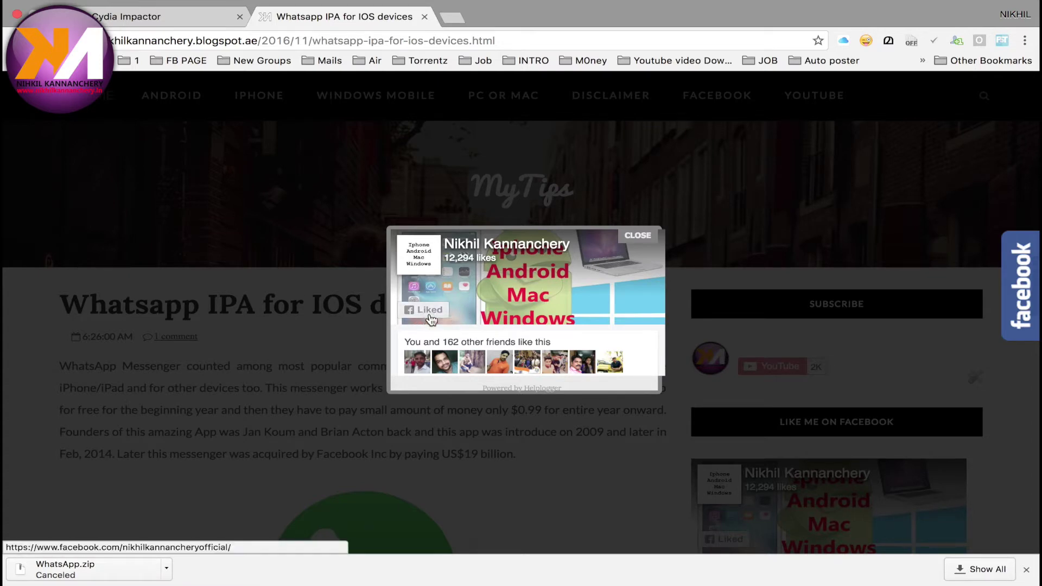
- Dismiss the Facebook popups and download Impactor_0.9.34 for Mac OS X from the Cydia Impactor page
left_click(634, 236)
left_click(186, 18)
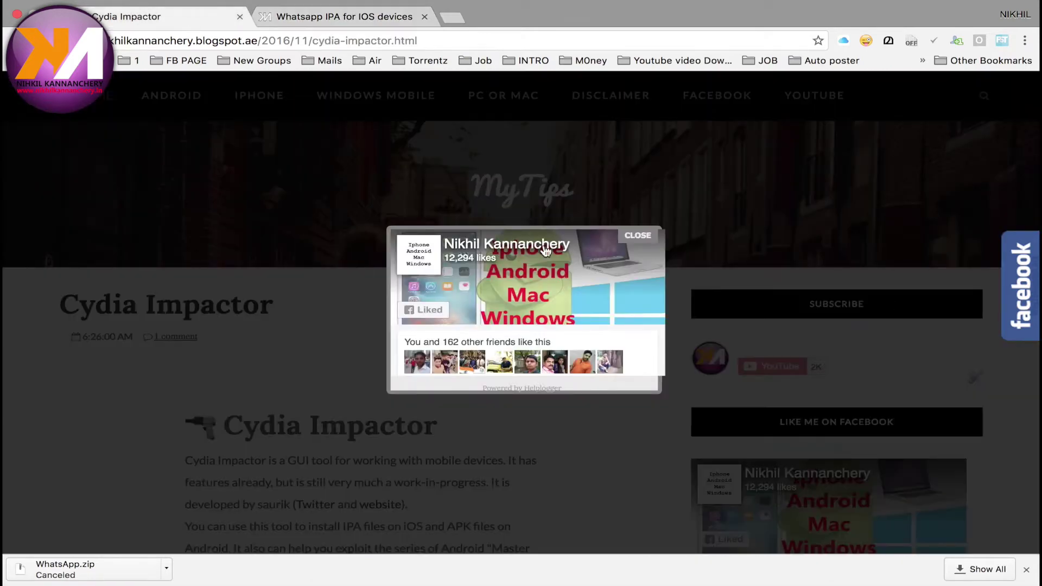
left_click(640, 235)
scroll(469, 236, "down", 10)
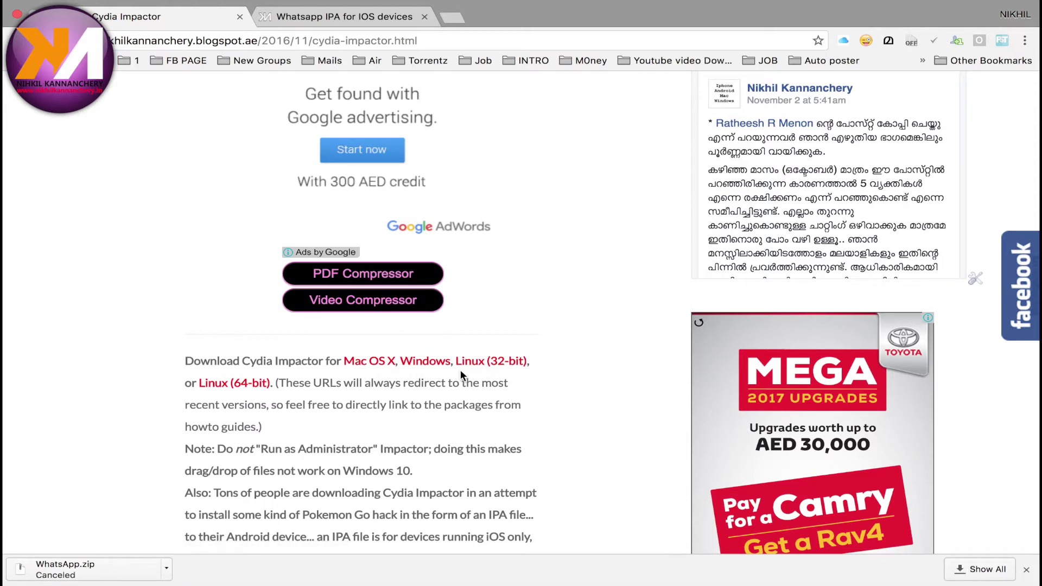
left_click(373, 361)
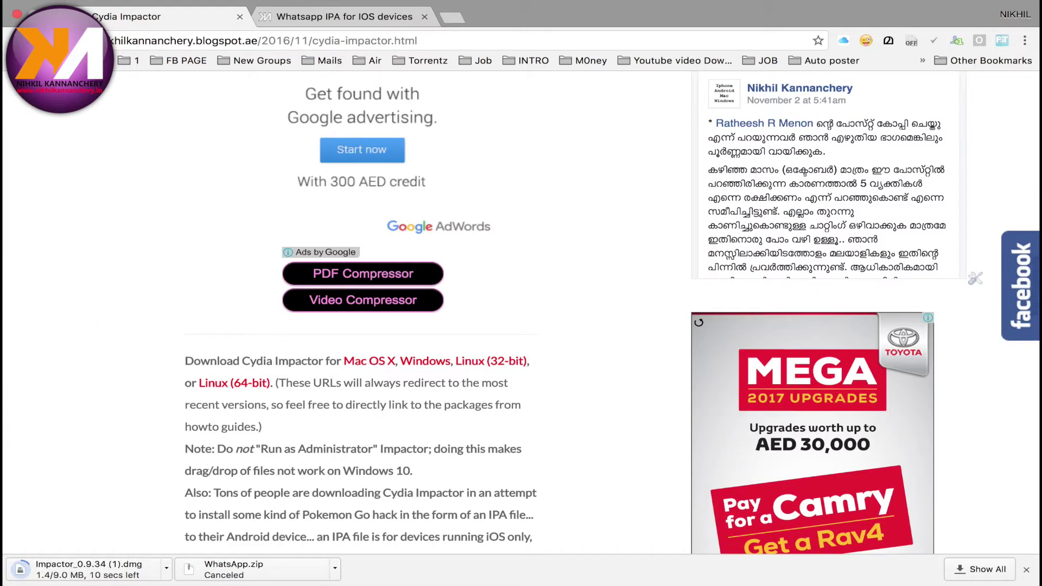
left_click(335, 569)
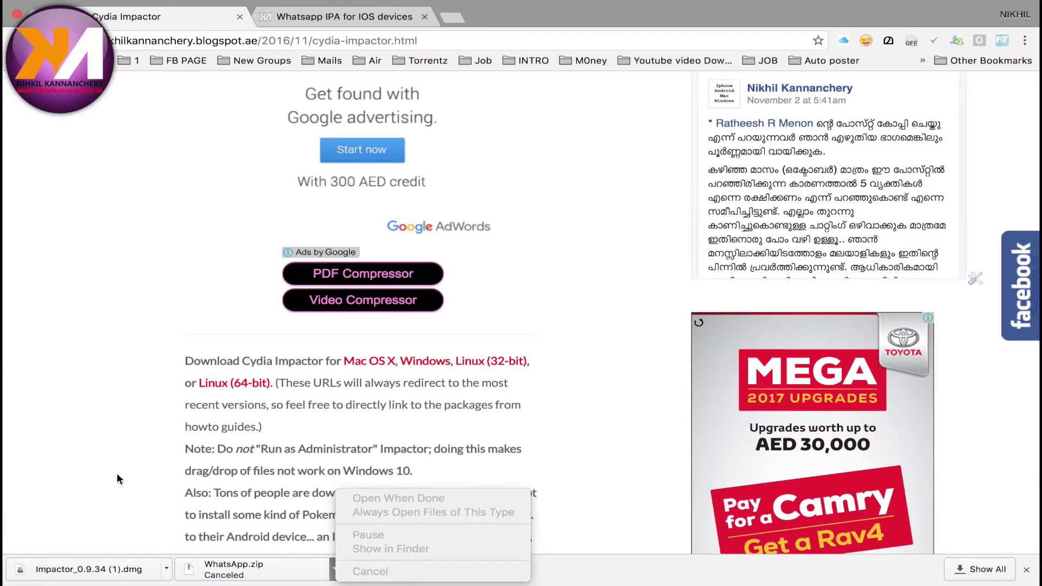
- Open the Impactor_0.9.34 disk image, drag Impactor into Applications, and confirm it appears there
left_click(66, 576)
left_click(111, 571)
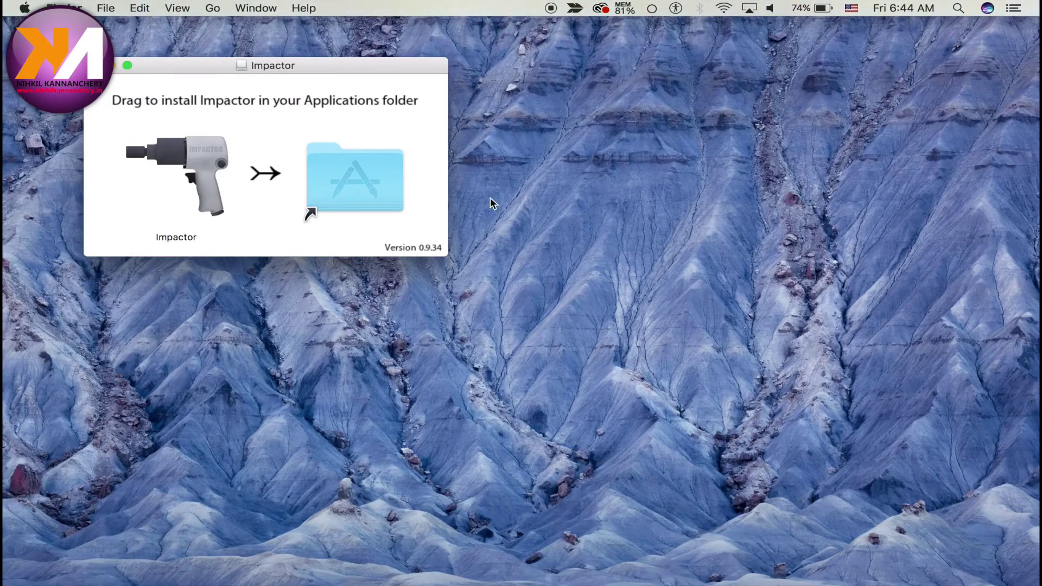
left_click_drag(180, 150, 365, 170)
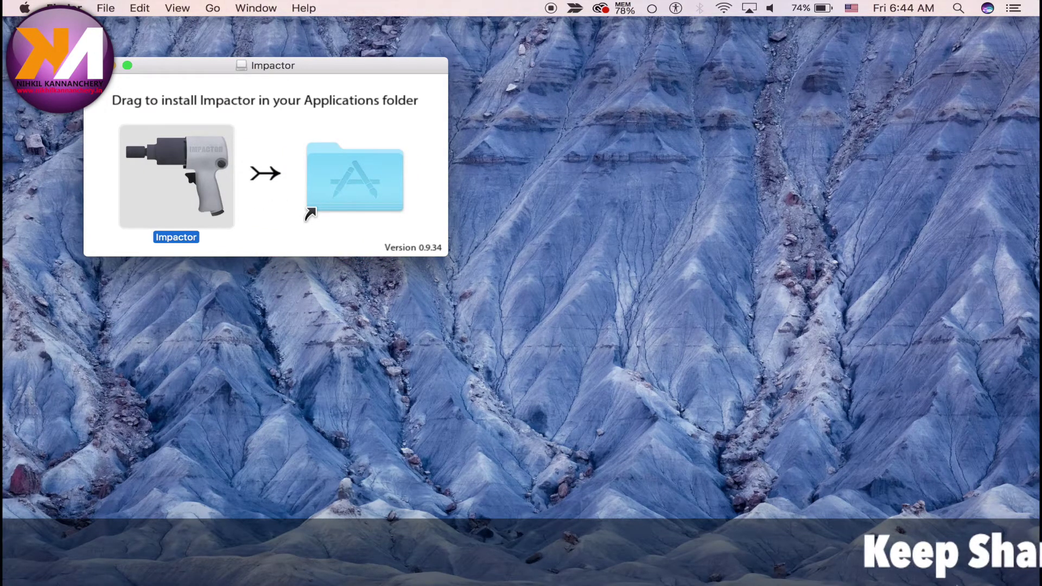
left_click(958, 562)
scroll(852, 347, "down", 7)
scroll(523, 175, "up", 3)
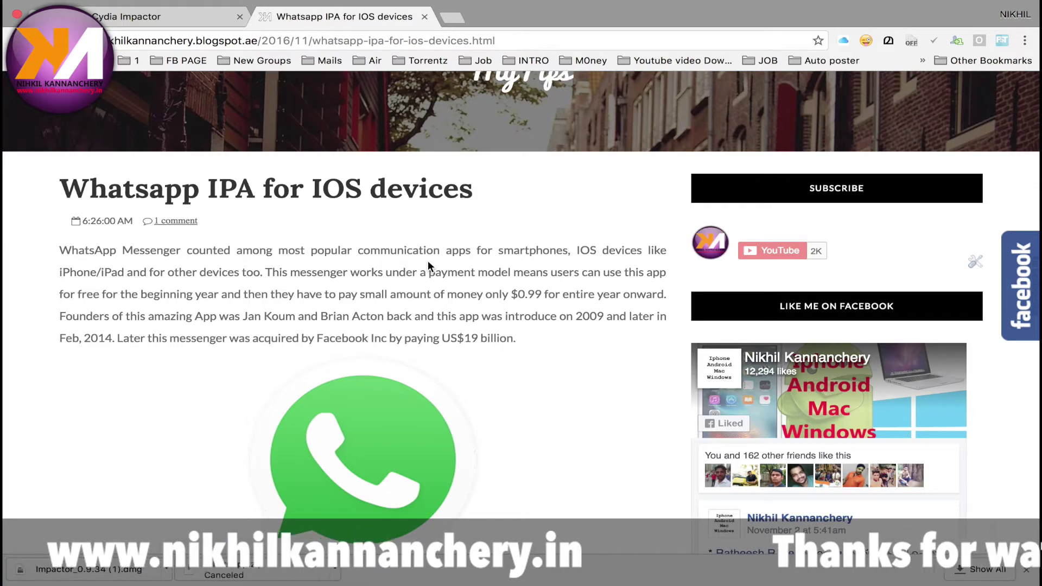
- Download WhatsApp.zip from the article's DOWNLOAD link, choosing 'Download anyway' past Google Drive's warning
scroll(378, 408, "down", 15)
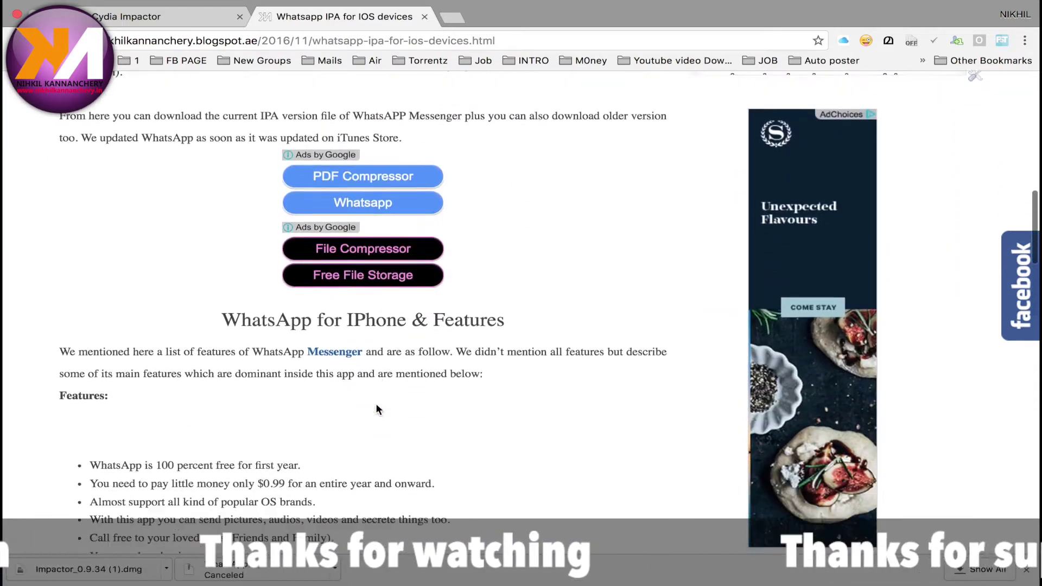
scroll(378, 408, "down", 20)
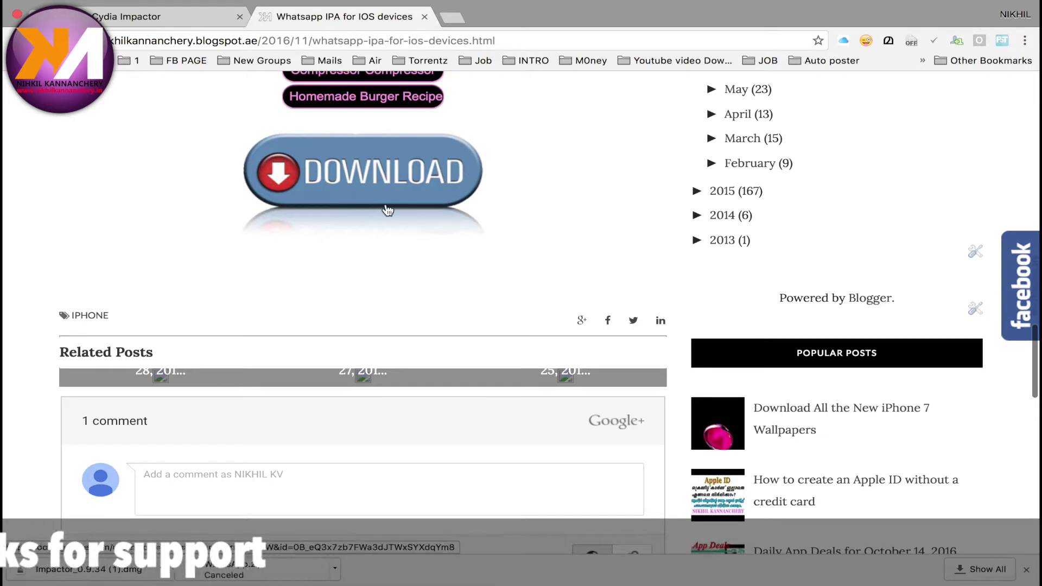
left_click(344, 186)
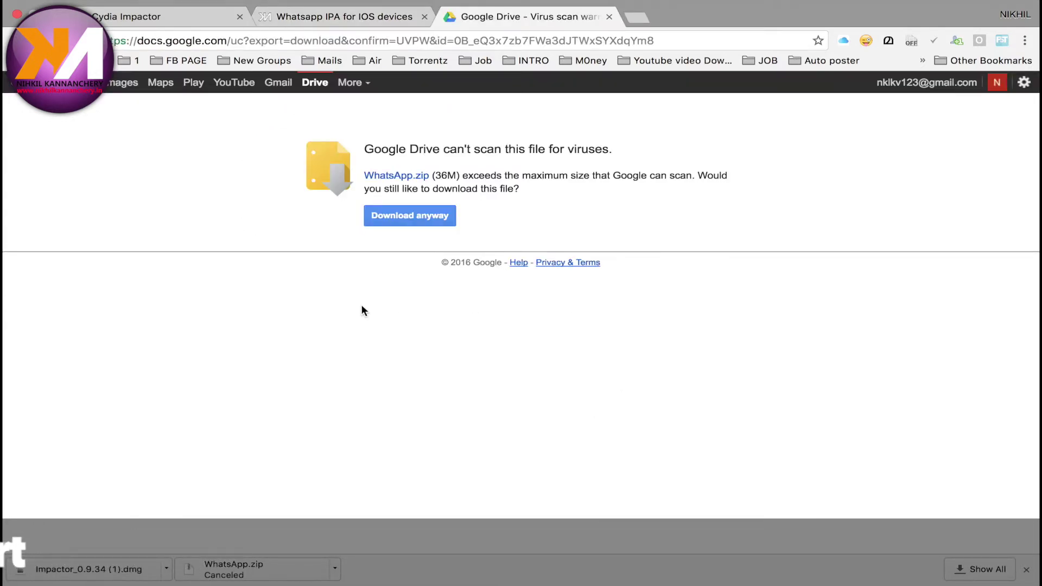
left_click(416, 213)
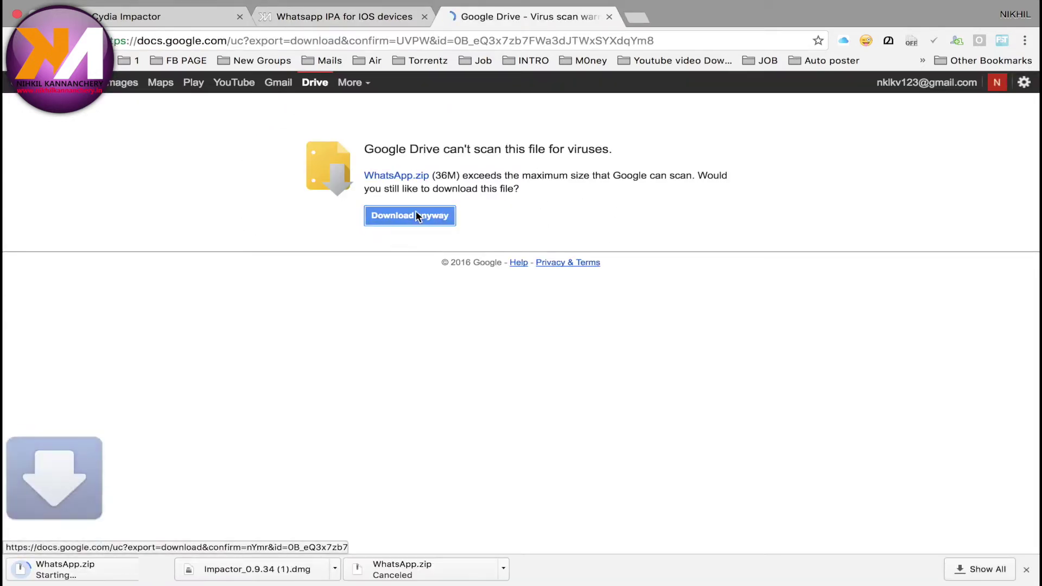
left_click(402, 213)
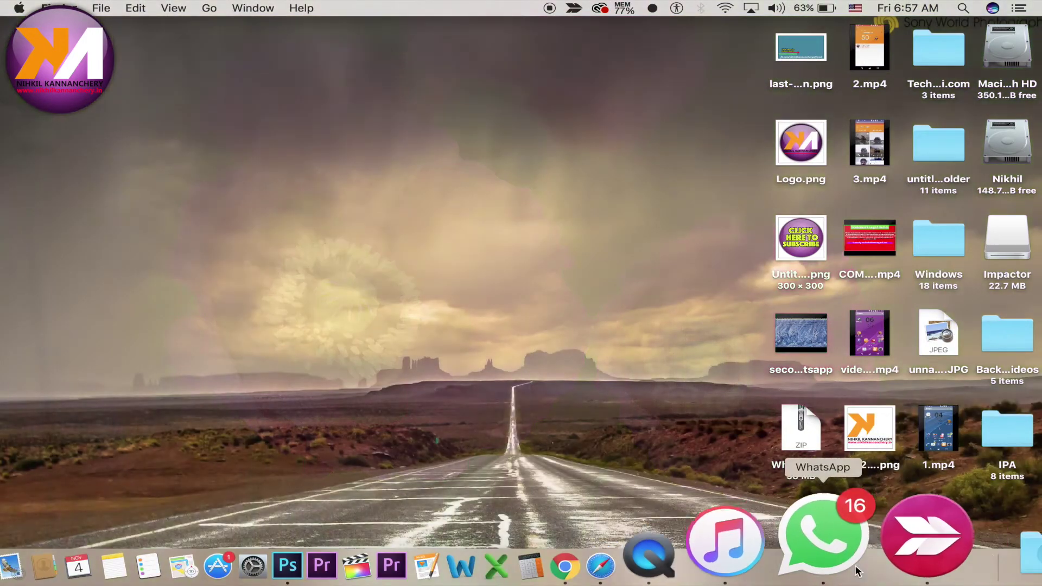
- Move WhatsApp.zip from Downloads to the desktop and unzip it into the WhatsApp IPA
left_click(934, 546)
left_click_drag(429, 133, 223, 324)
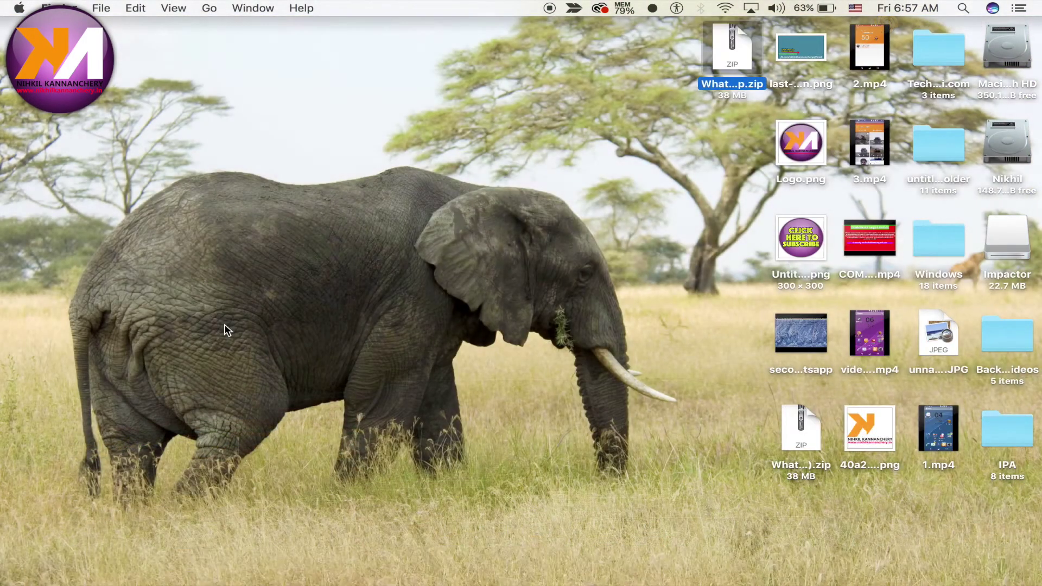
left_click(705, 135)
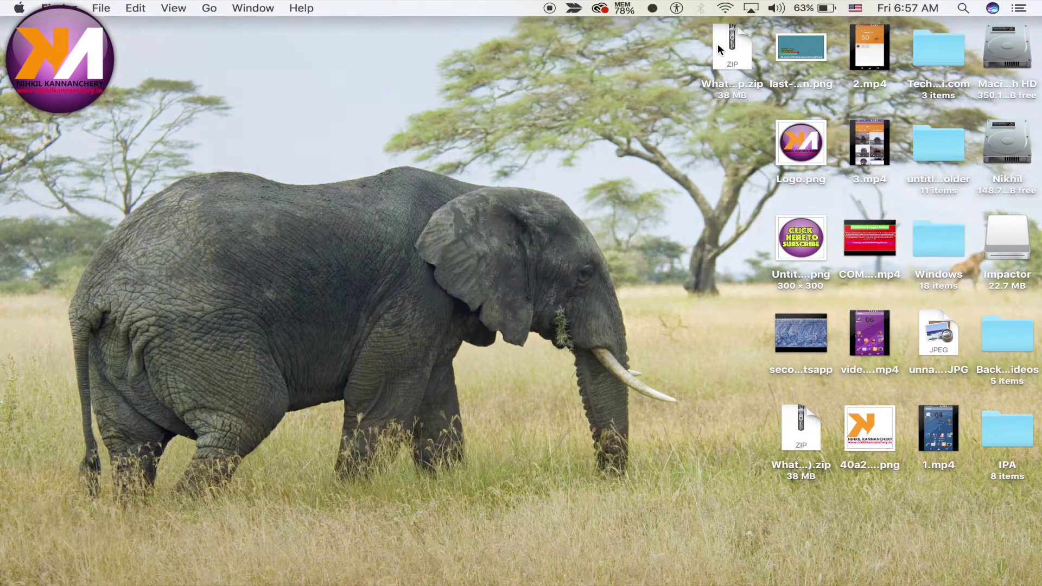
double_click(718, 43)
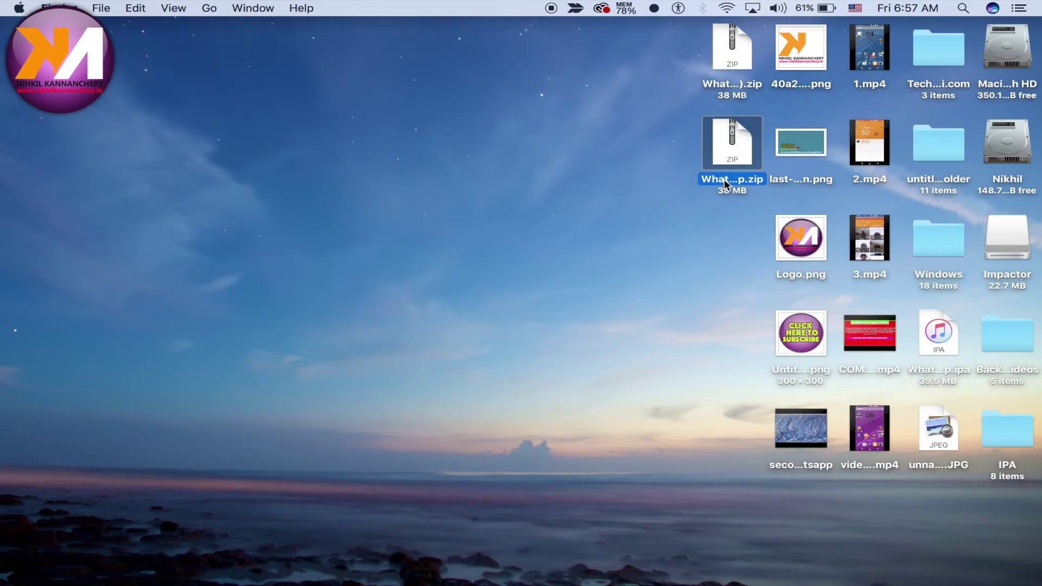
left_click_drag(954, 357, 304, 358)
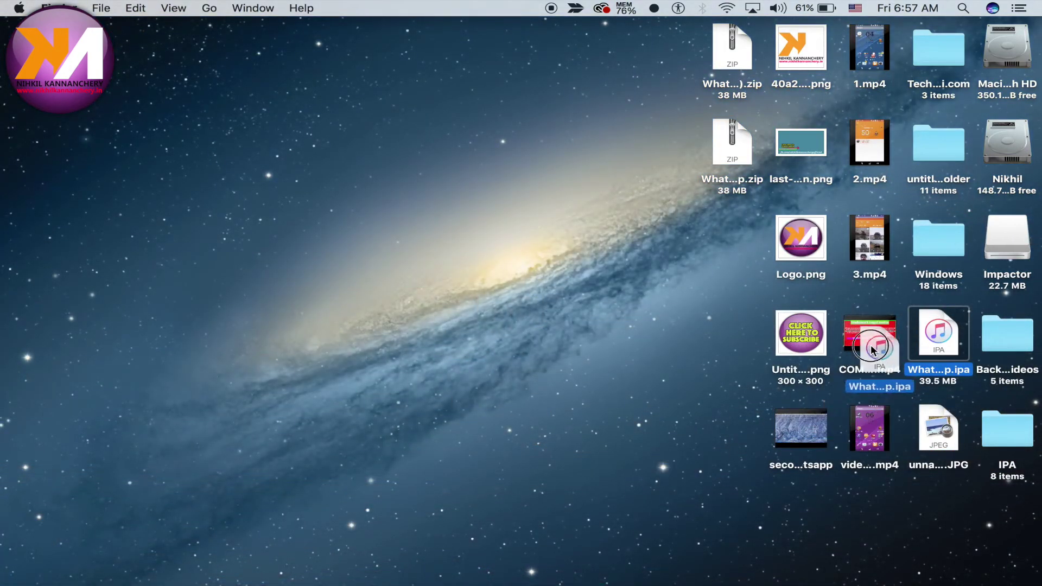
left_click(561, 332)
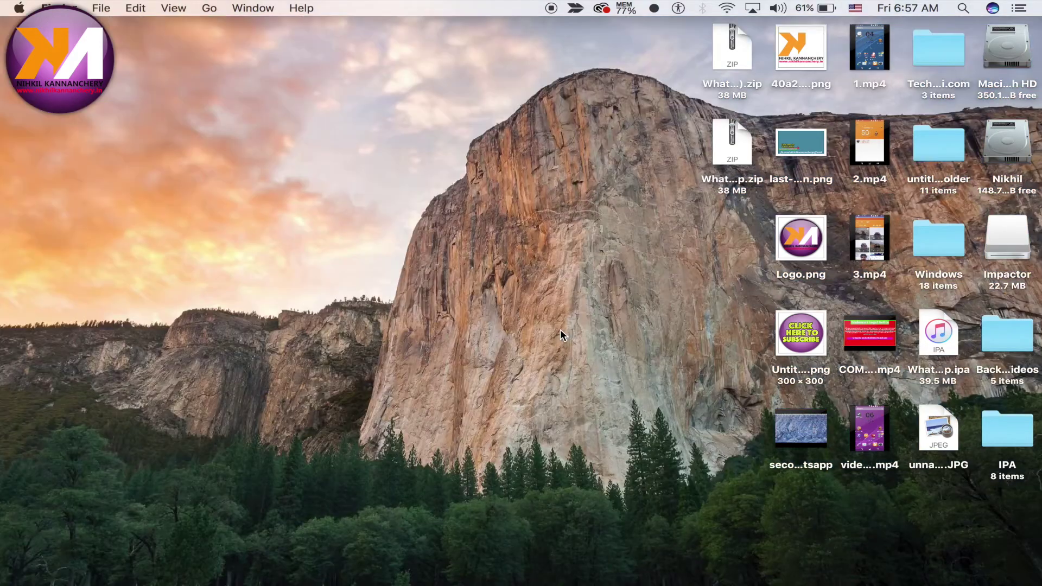
- Launch Impactor from the Applications stack in the Dock
left_click(957, 554)
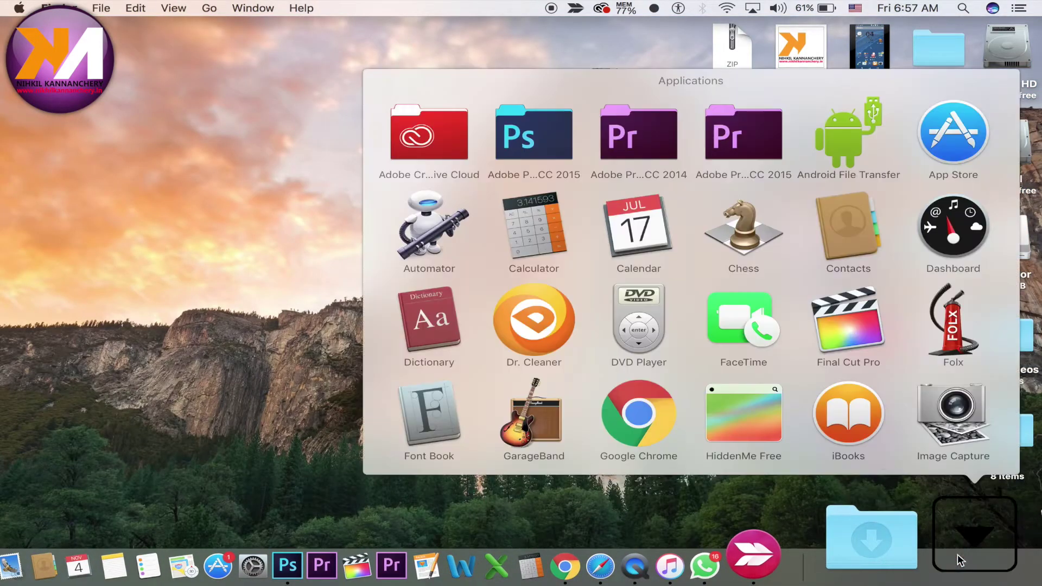
scroll(728, 322, "down", 6)
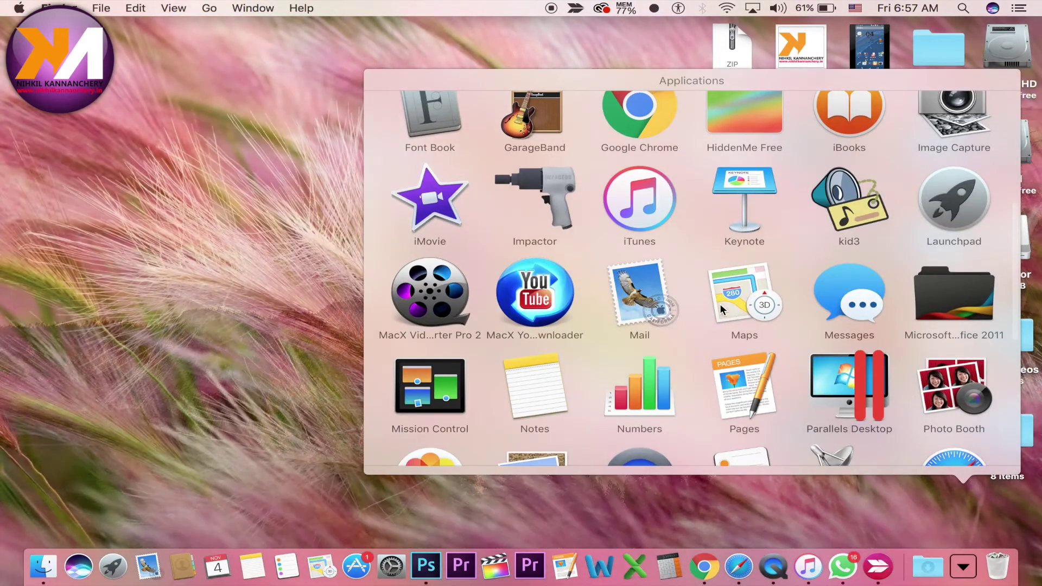
left_click(556, 193)
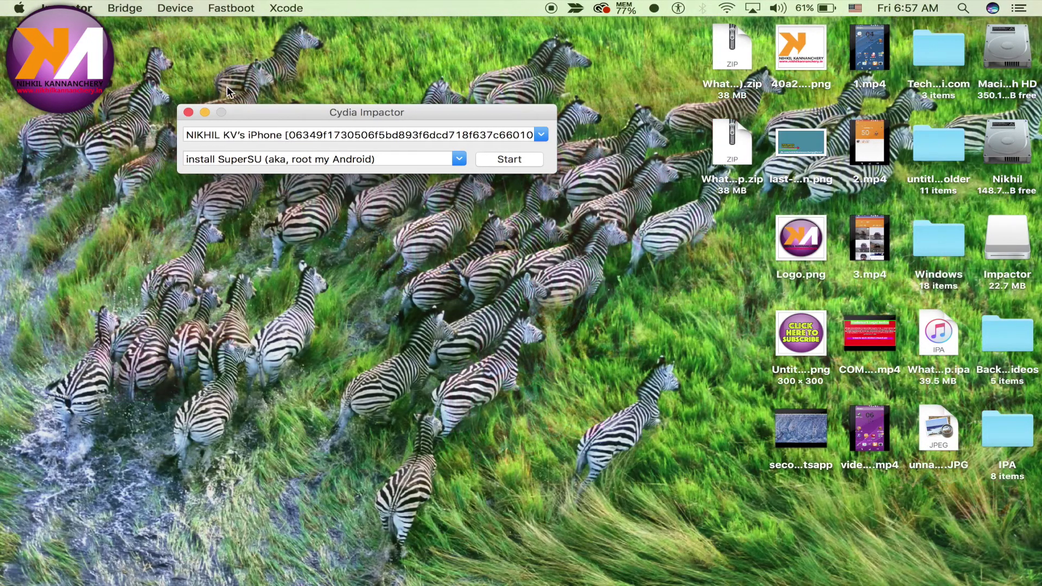
left_click(542, 134)
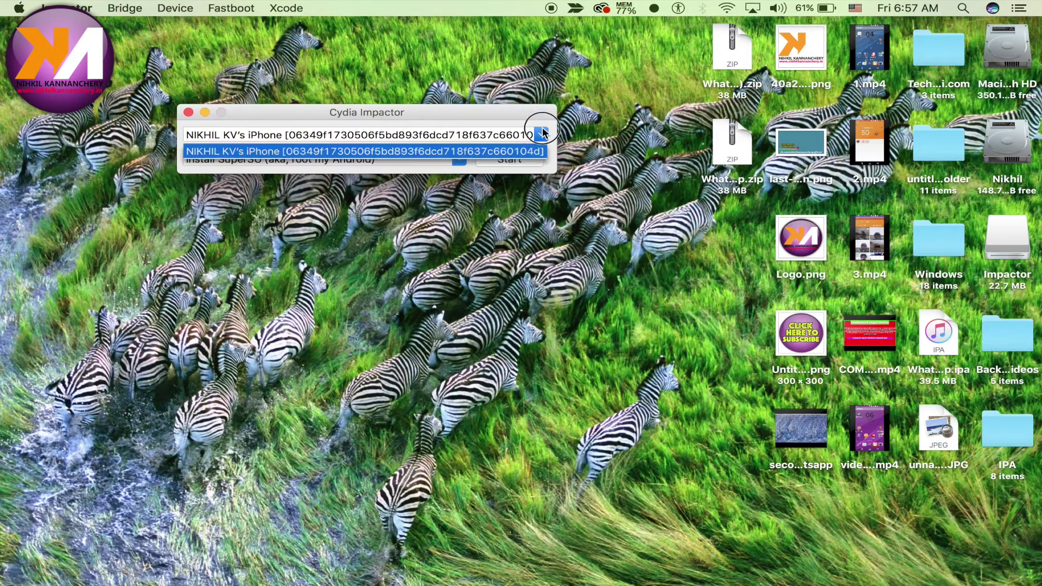
left_click(346, 256)
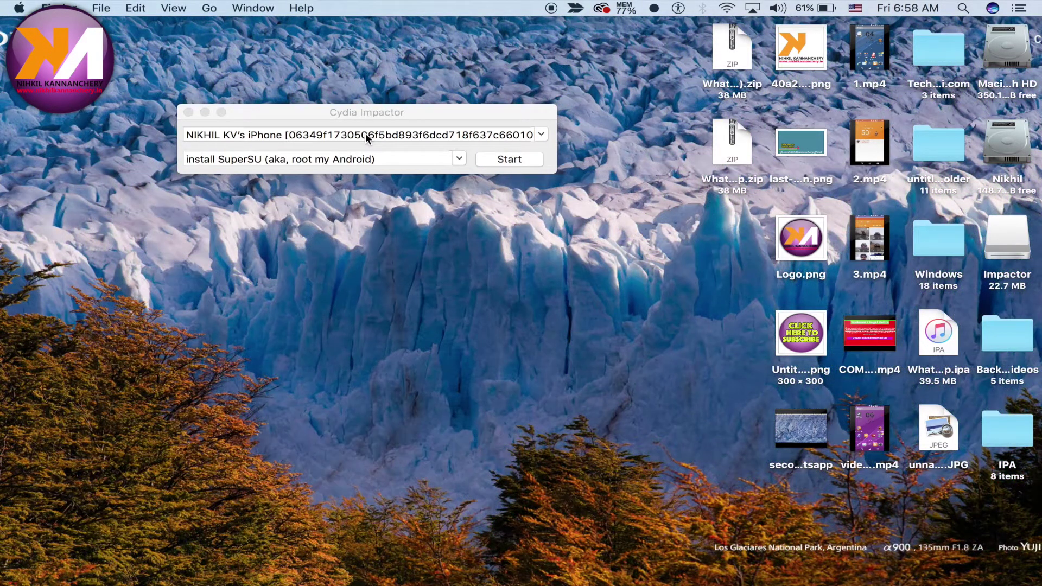
left_click(542, 135)
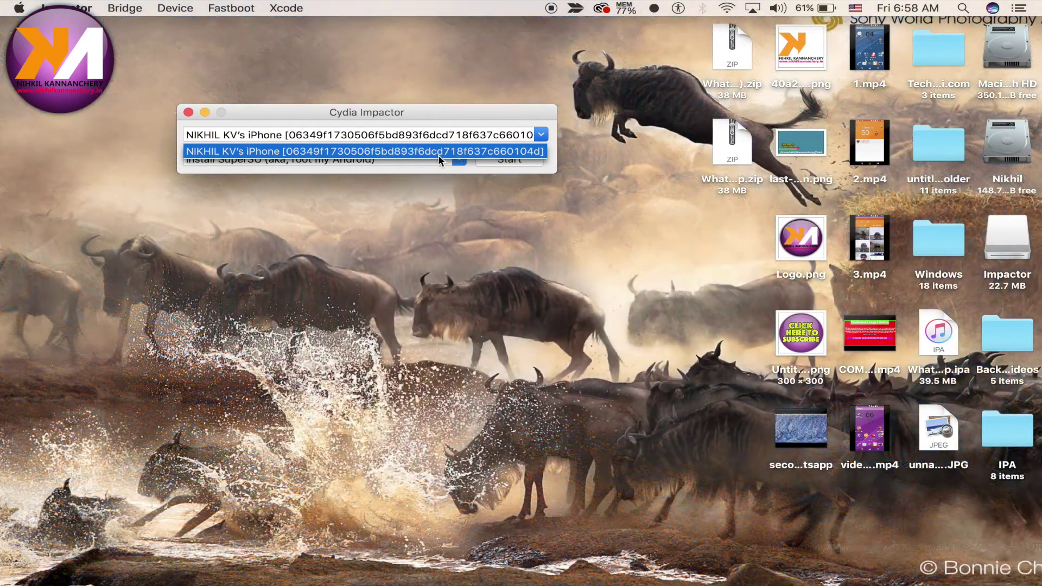
left_click(575, 337)
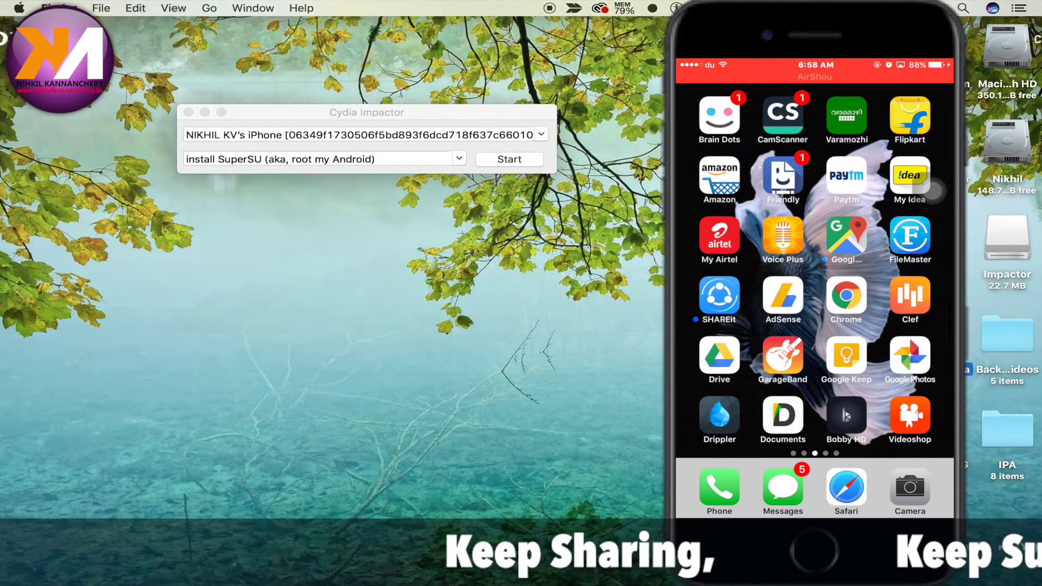
- Drop the WhatsApp IPA onto Impactor and sign in with the Apple ID e-mail and password
left_click_drag(462, 303, 399, 137)
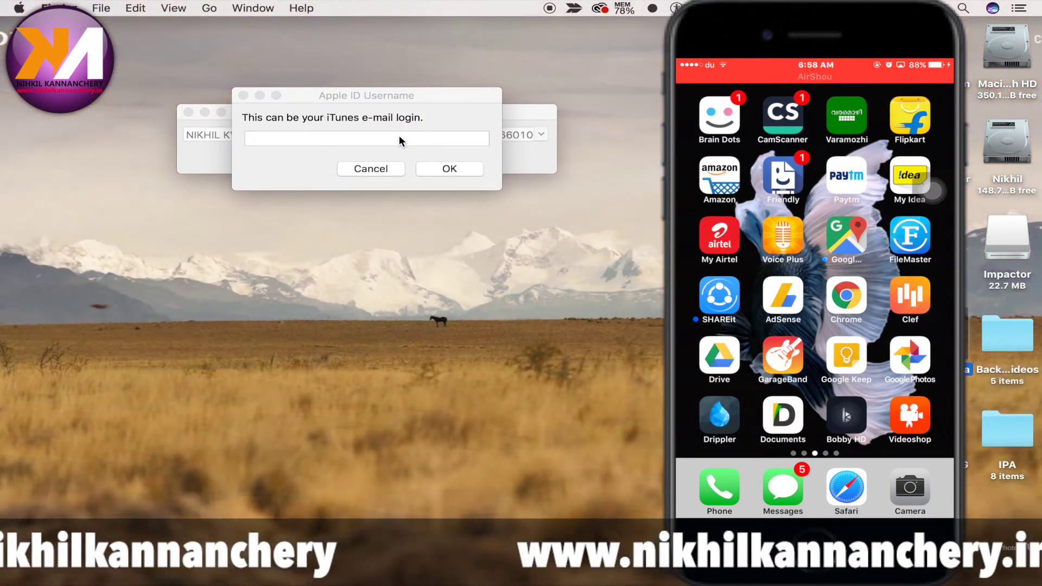
left_click(399, 138)
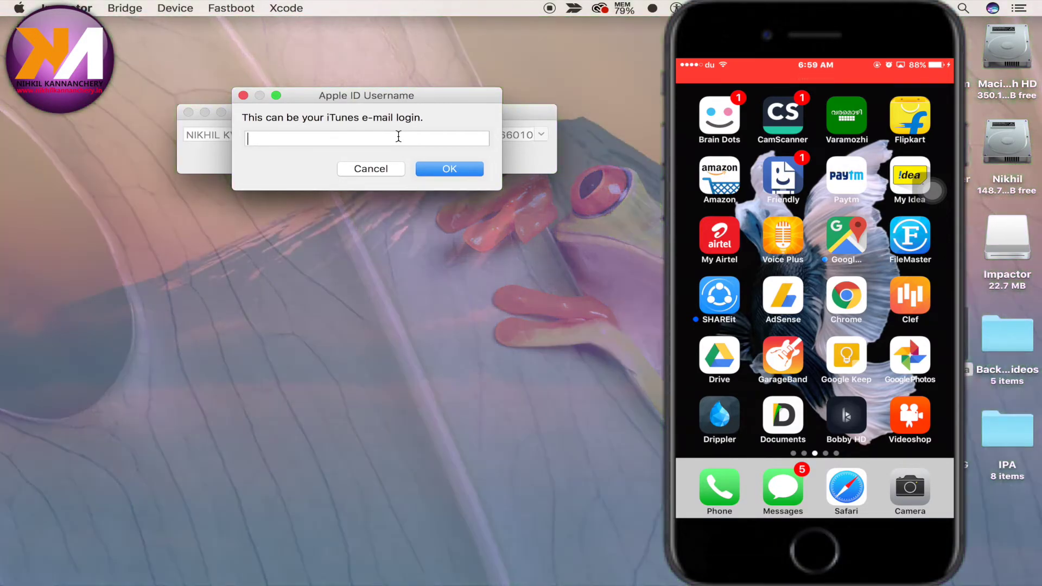
key("super+v")
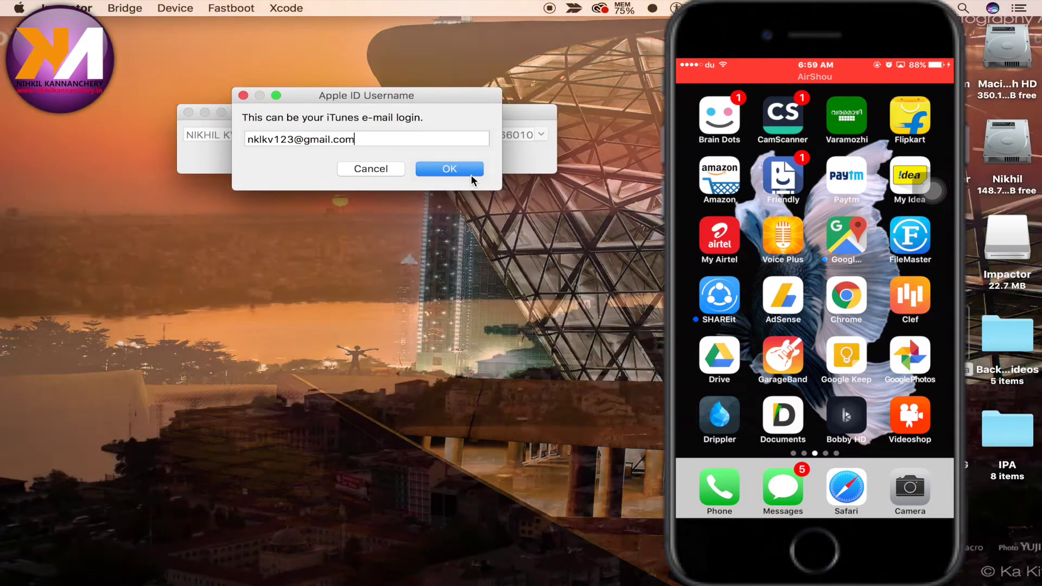
left_click(470, 173)
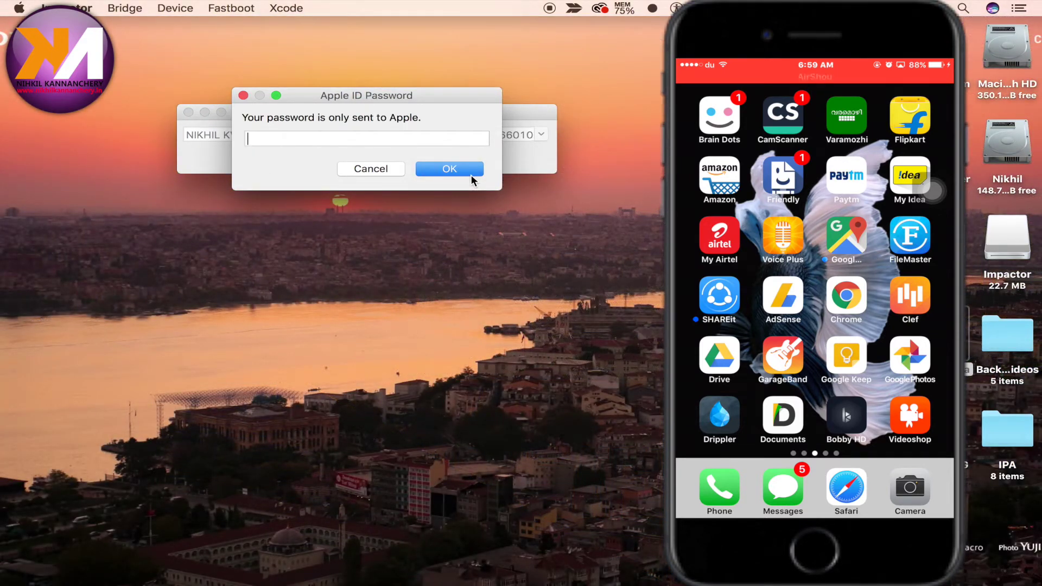
type("••••••••••••••")
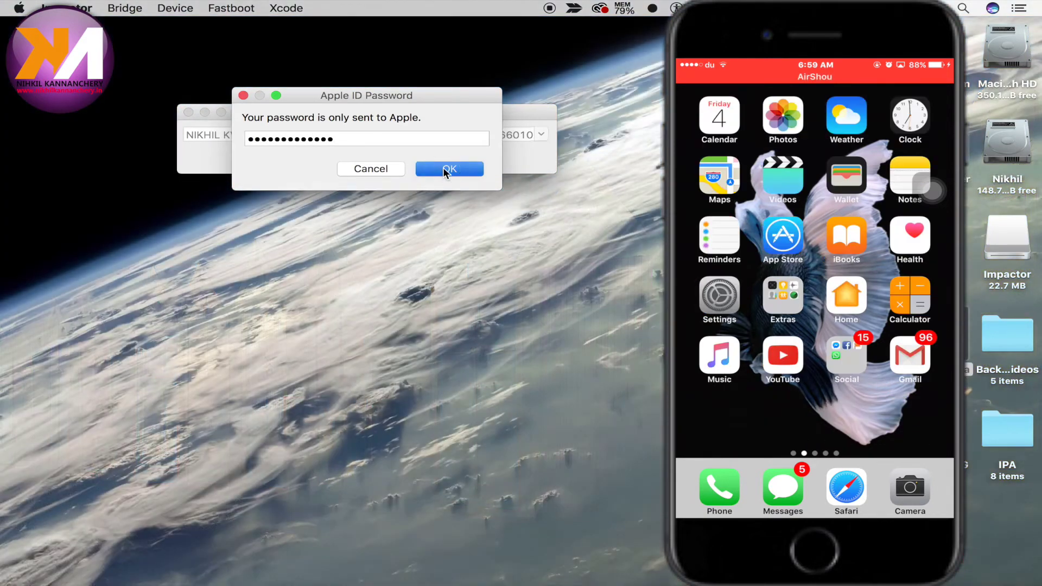
left_click(445, 170)
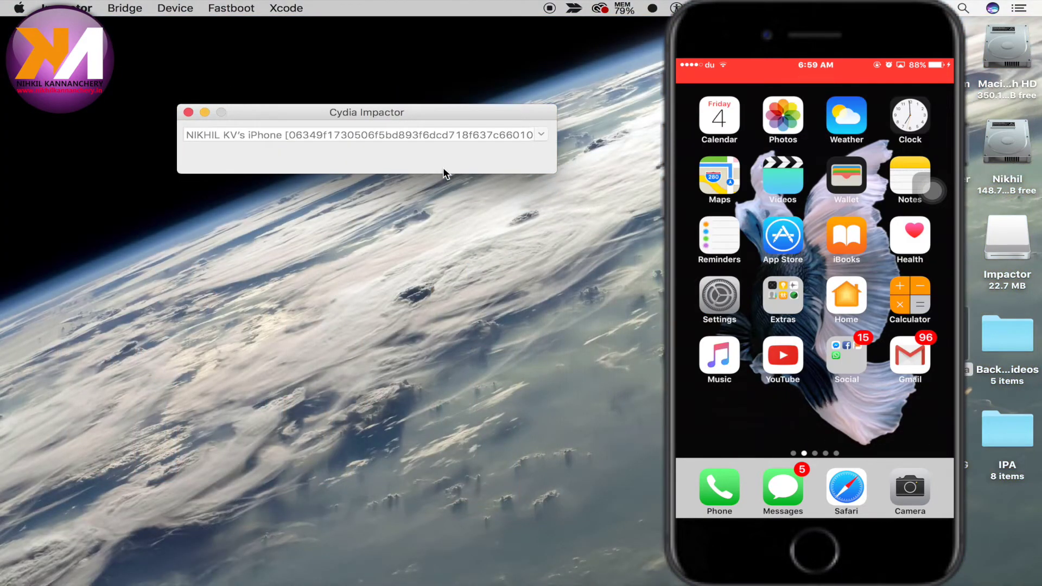